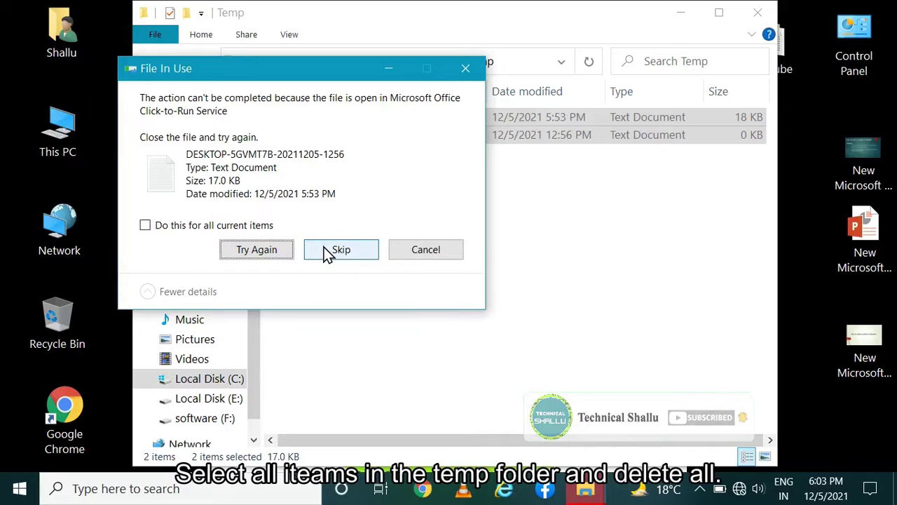
Step: Skip the in-use file during the deletion of the Windows Temp contents and close the folder
click(328, 251)
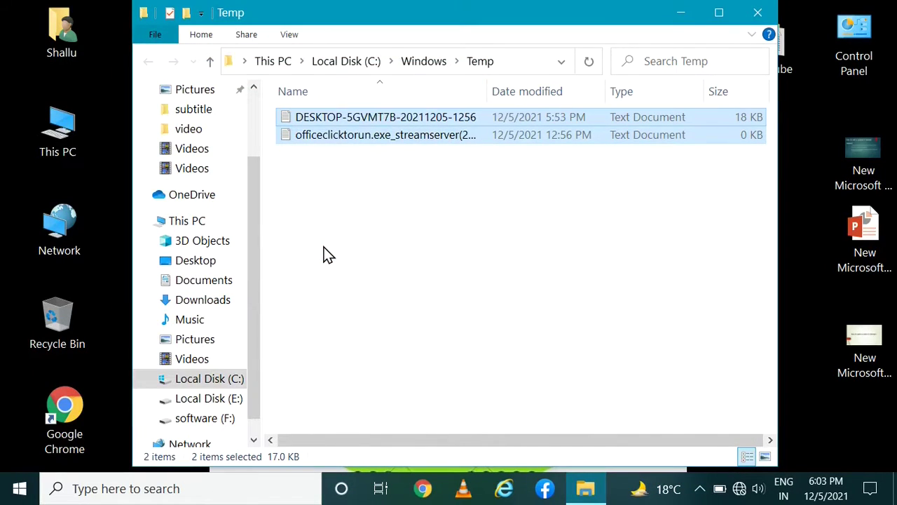
click(757, 21)
Step: Open the user's temporary files folder by running %temp%
key(super+r)
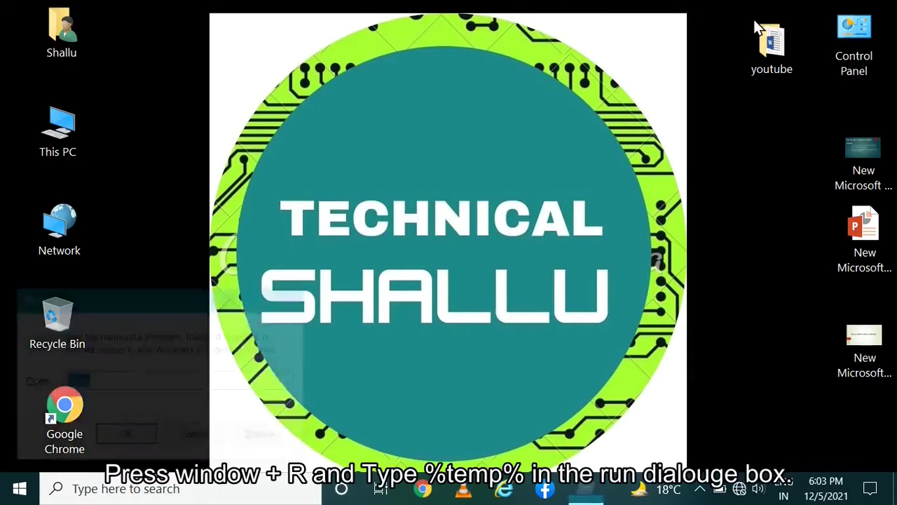
click(115, 380)
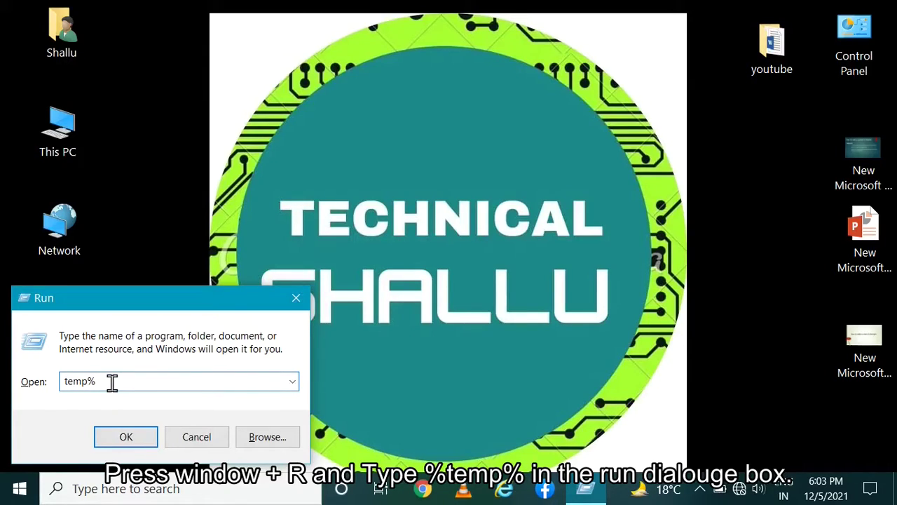
text(%)
key(Home)
text(%)
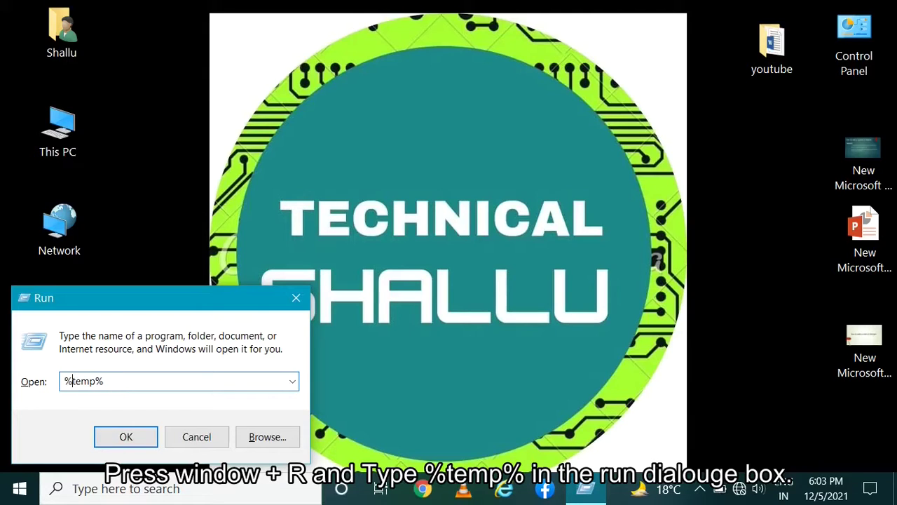
click(119, 436)
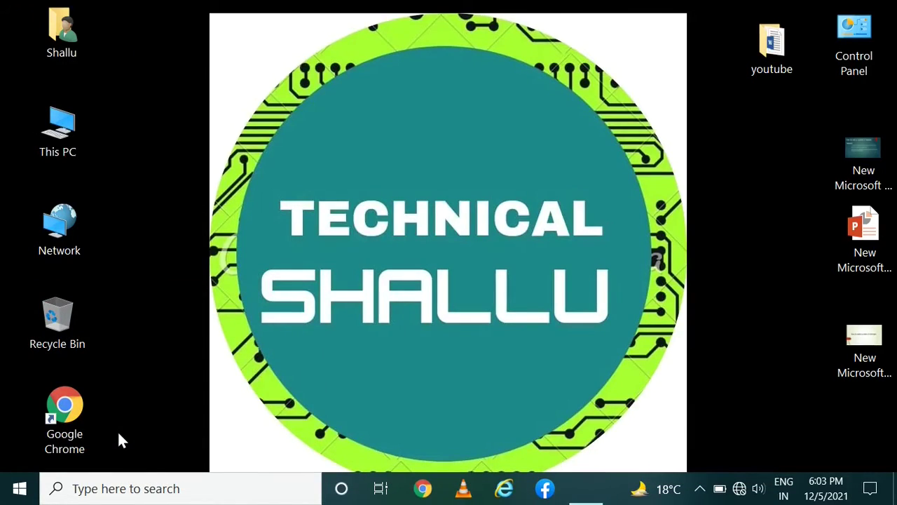
Step: Permanently delete all items in the user's Temp folder and close the folder
key(ctrl+a)
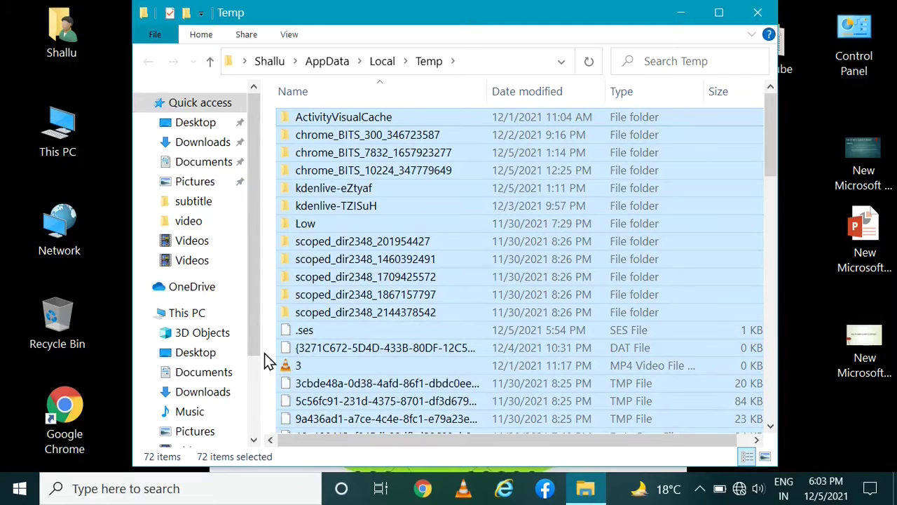
key(shift+Delete)
key(Return)
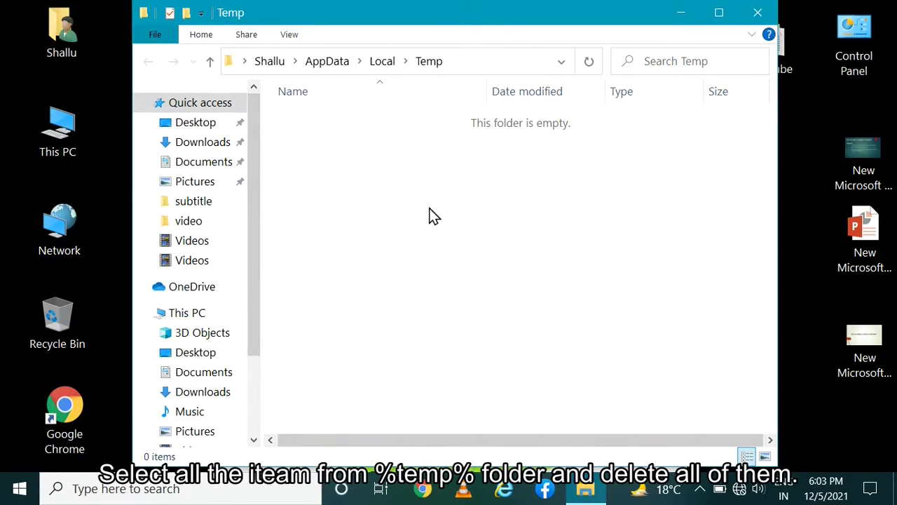
click(759, 12)
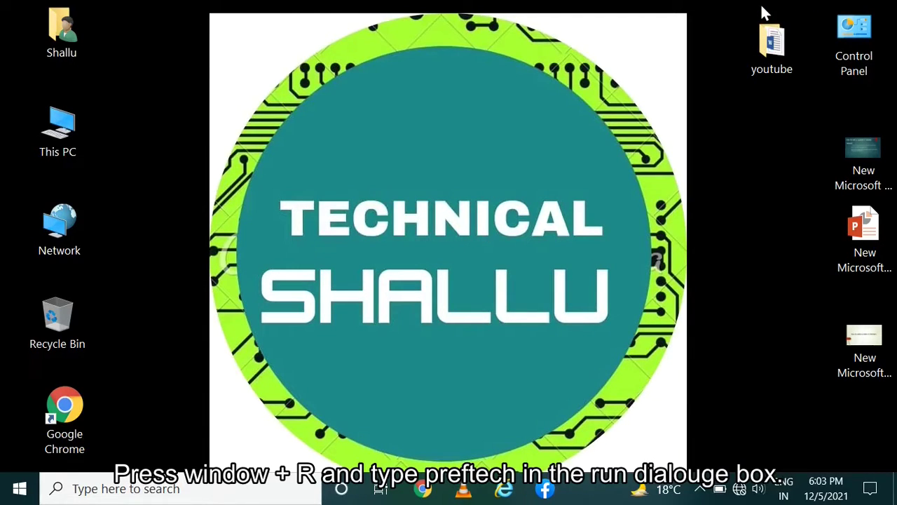
Step: Open the Prefetch folder by running prefetch and grant permanent access to it
key(super+r)
text(pr)
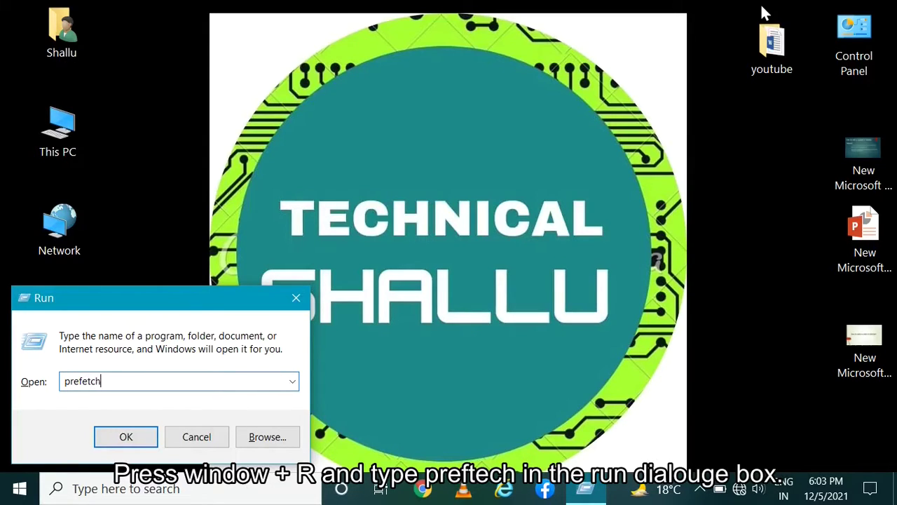
key(Return)
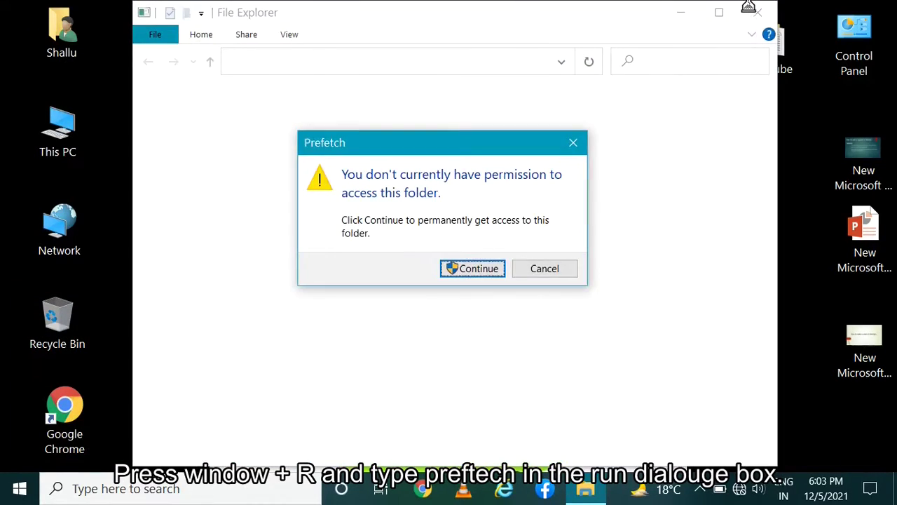
click(500, 271)
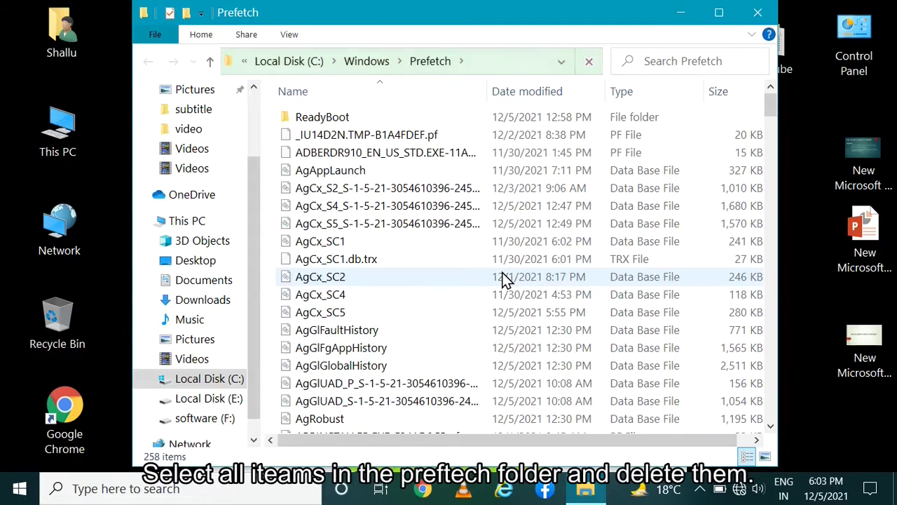
Step: Delete all items in the Prefetch folder, skipping the file in use, and close the folder
key(ctrl+a)
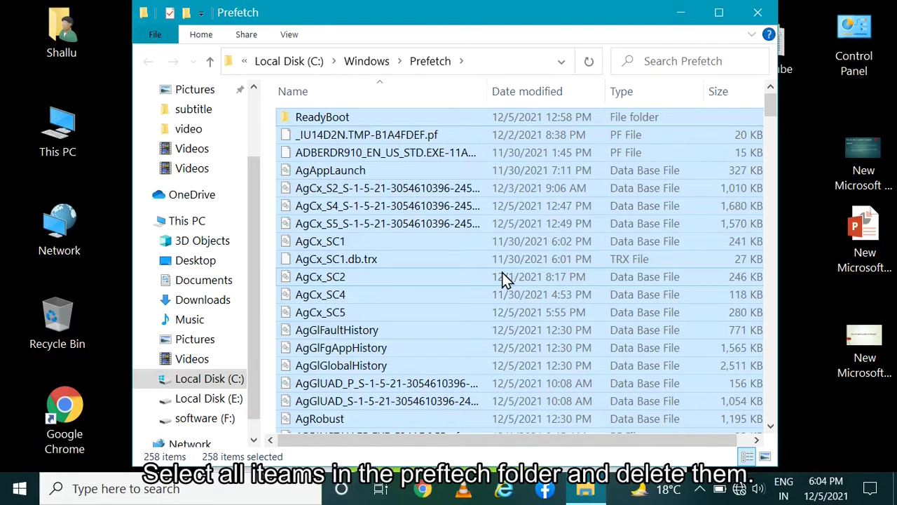
key(Delete)
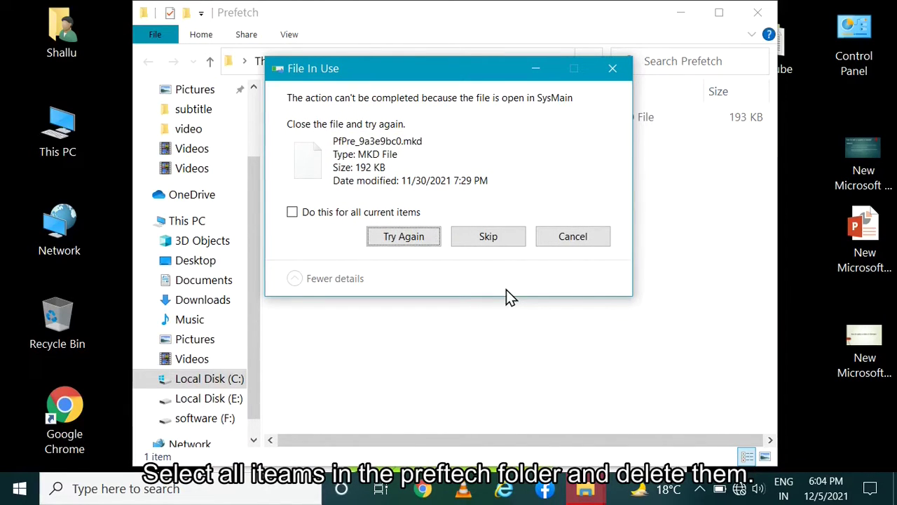
click(305, 214)
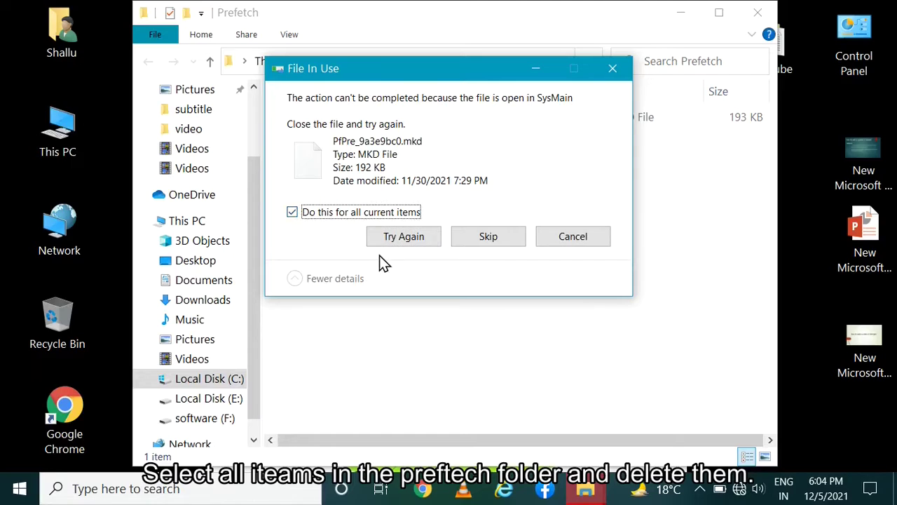
click(400, 244)
click(399, 242)
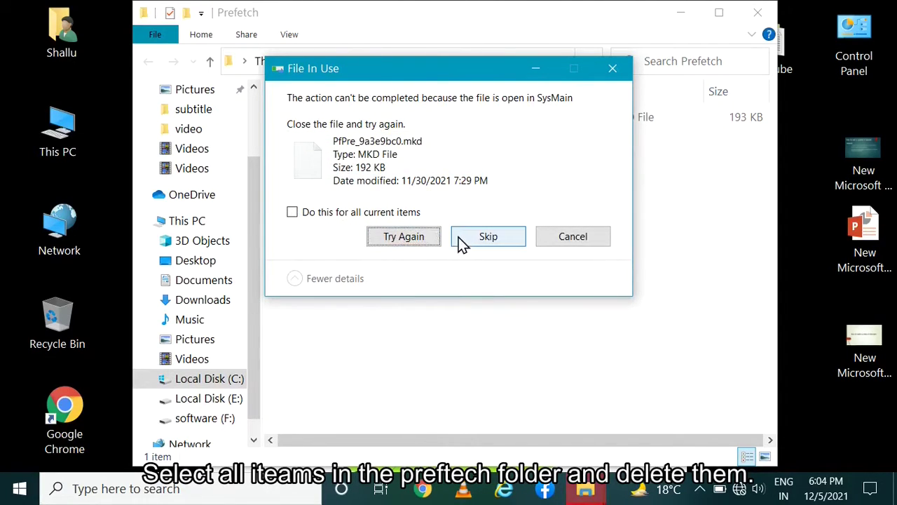
click(484, 236)
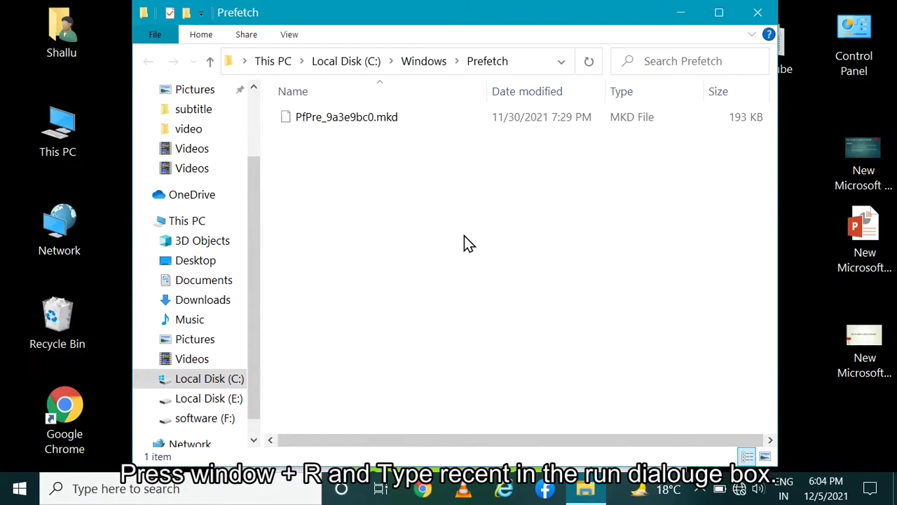
click(758, 14)
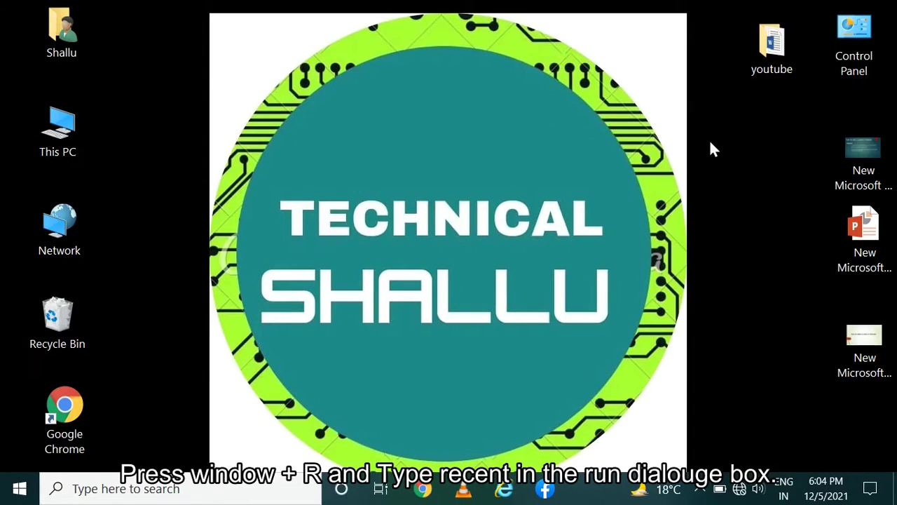
Step: Open the Recent folder by running recent, delete all its items and close it
key(super+r)
text(re)
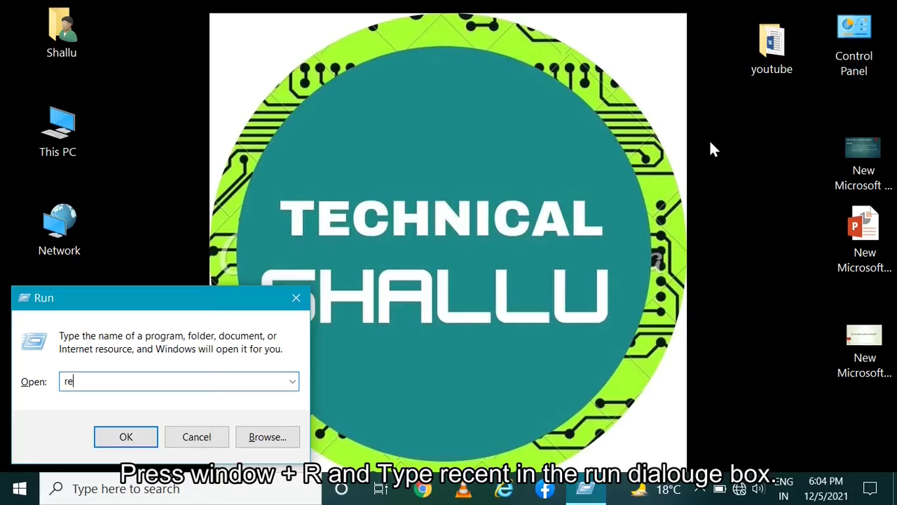
key(Return)
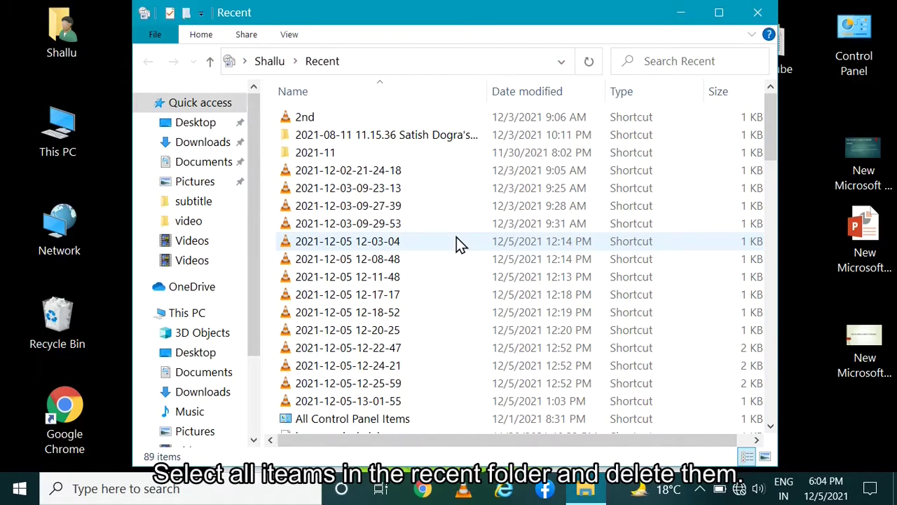
key(ctrl+a)
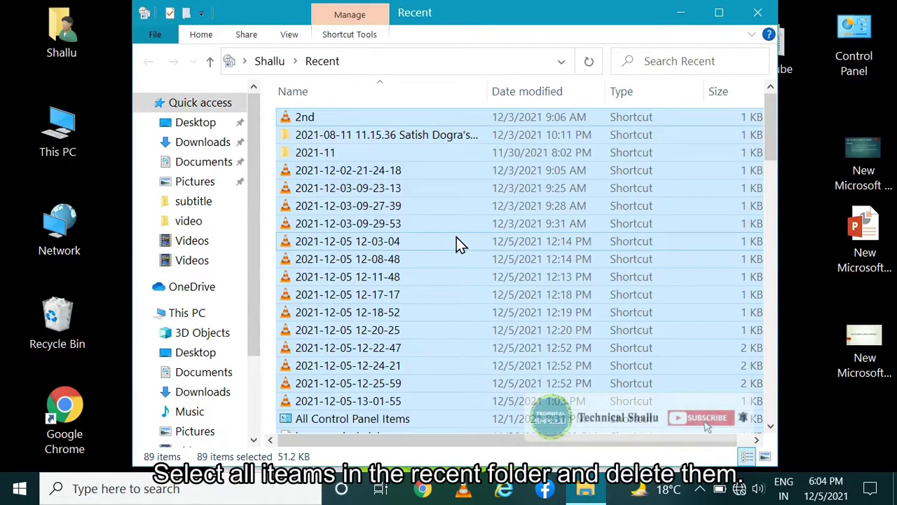
key(Delete)
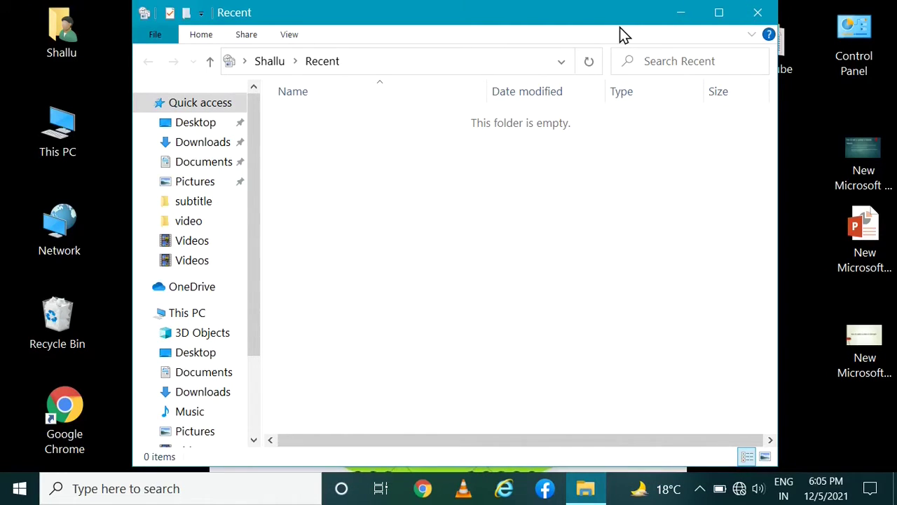
click(758, 12)
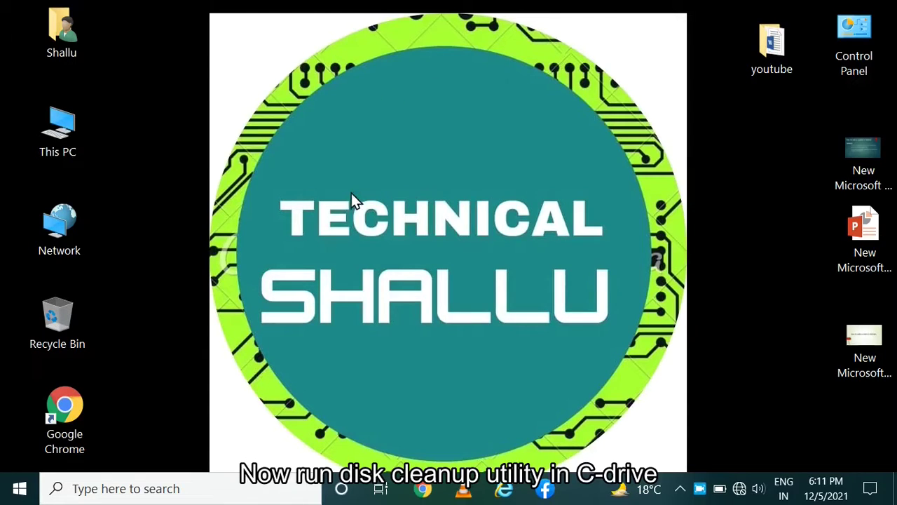
Step: Open the properties of Local Disk (C:) from This PC and start Disk Cleanup for the drive
right_click(340, 193)
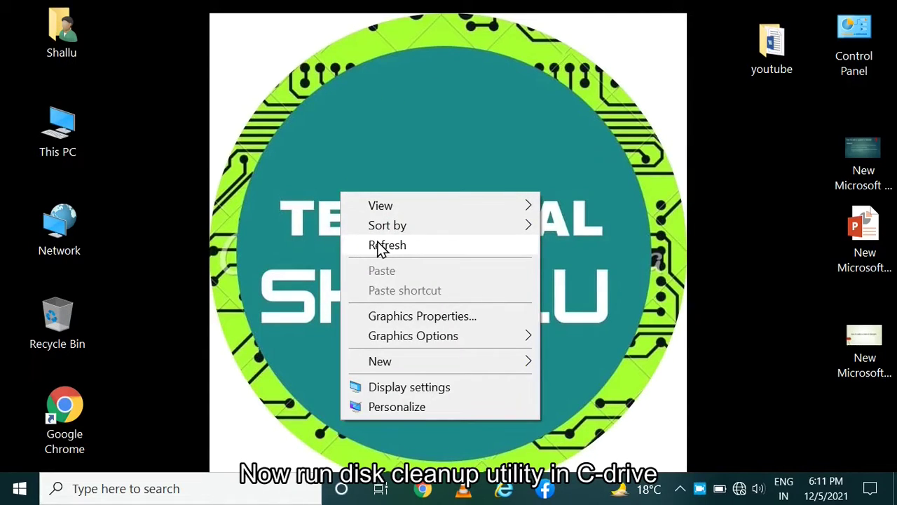
click(380, 247)
click(70, 138)
double_click(68, 138)
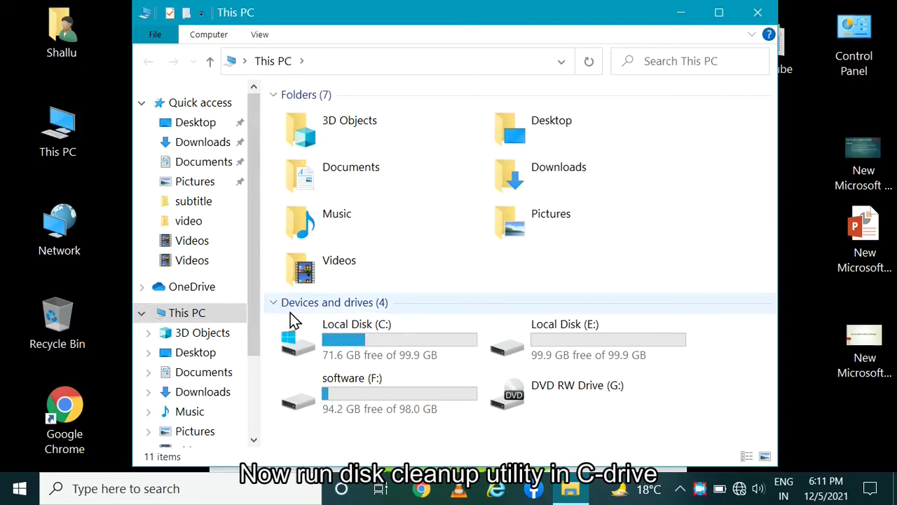
click(350, 344)
right_click(356, 343)
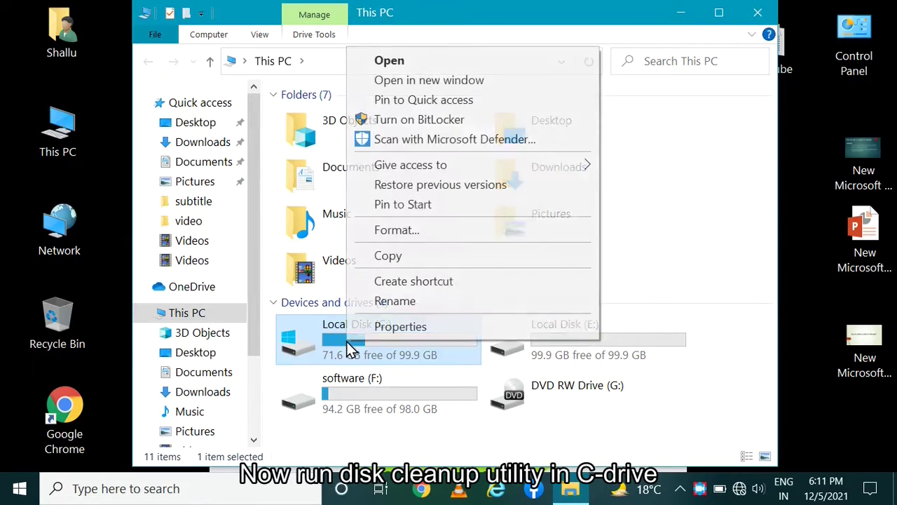
click(384, 328)
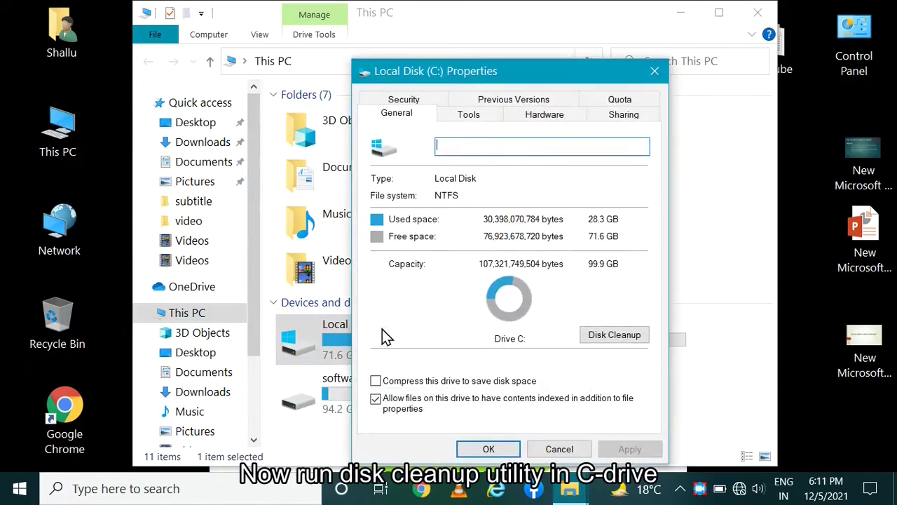
click(603, 335)
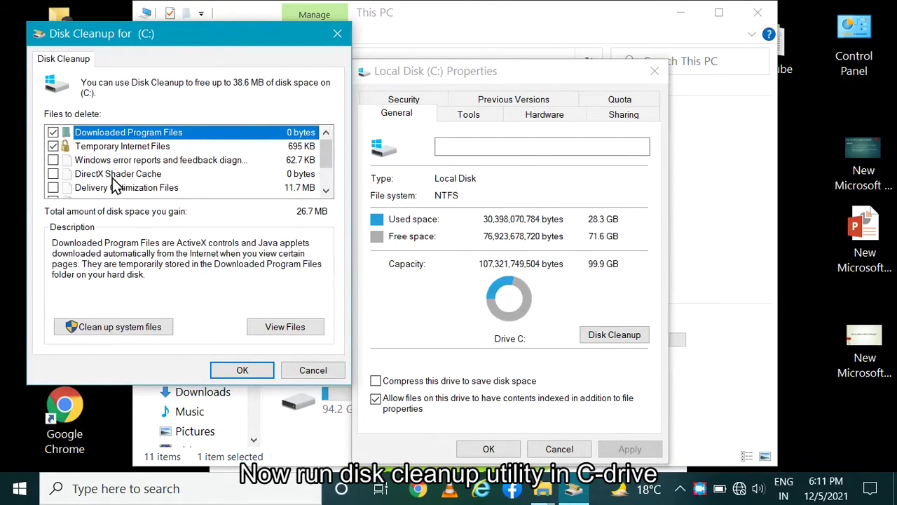
Step: Include Windows error reports, DirectX Shader Cache, Delivery Optimization Files, Recycle Bin and Temporary files in the cleanup of drive C:
click(53, 173)
click(53, 187)
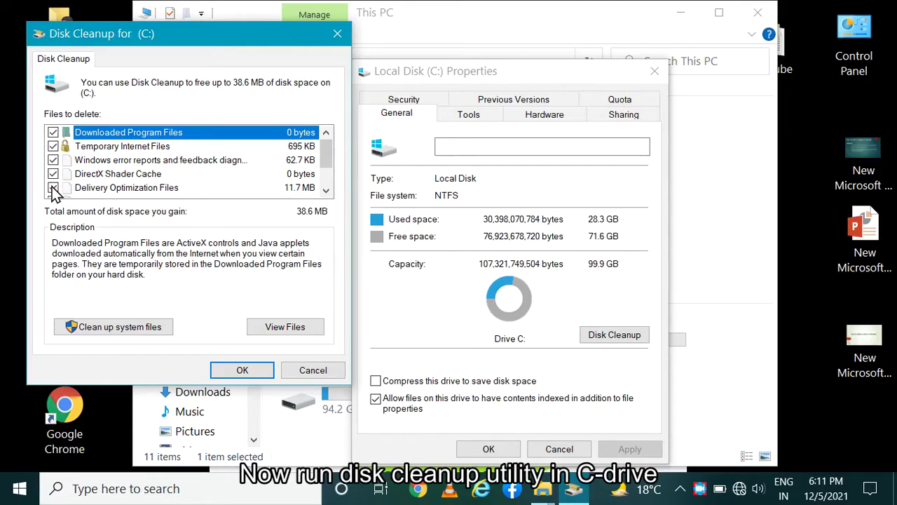
click(325, 191)
click(326, 191)
click(325, 191)
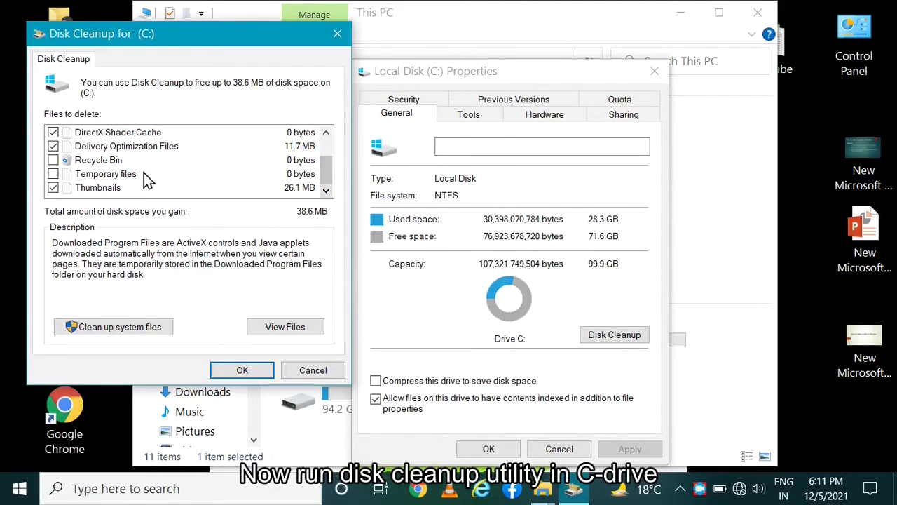
click(53, 160)
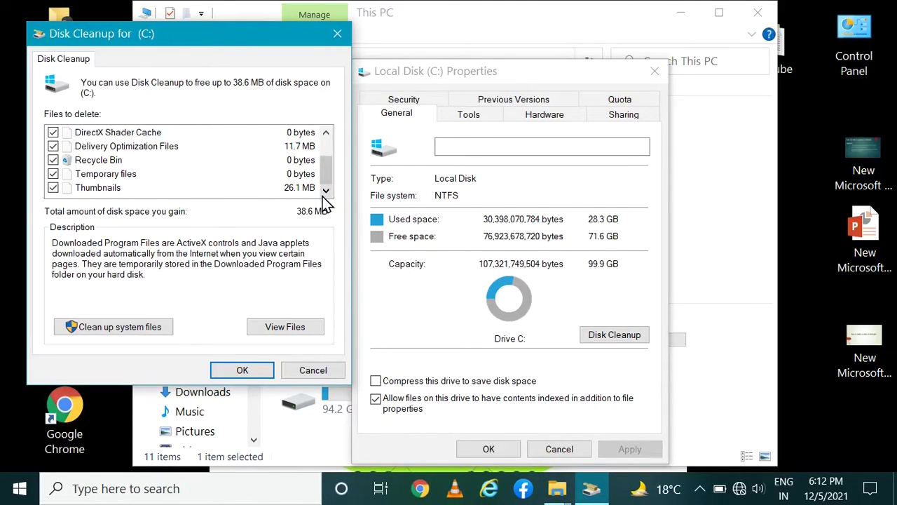
Step: Rescan drive C: including system files, permanently delete the preselected files and close the drive's properties
click(119, 326)
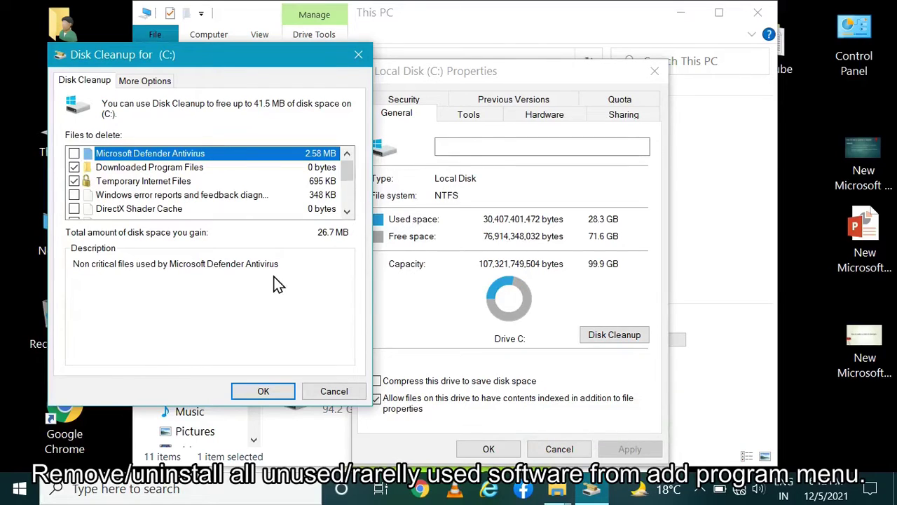
click(274, 396)
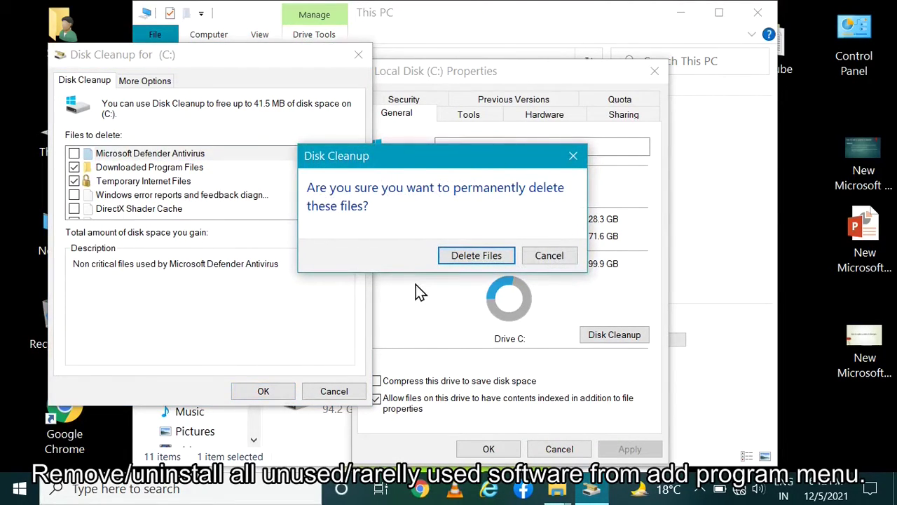
click(477, 257)
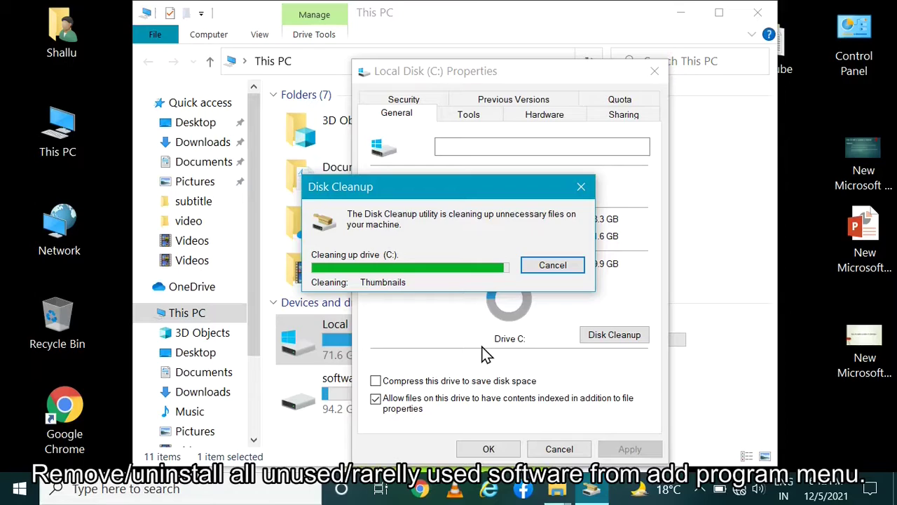
click(489, 449)
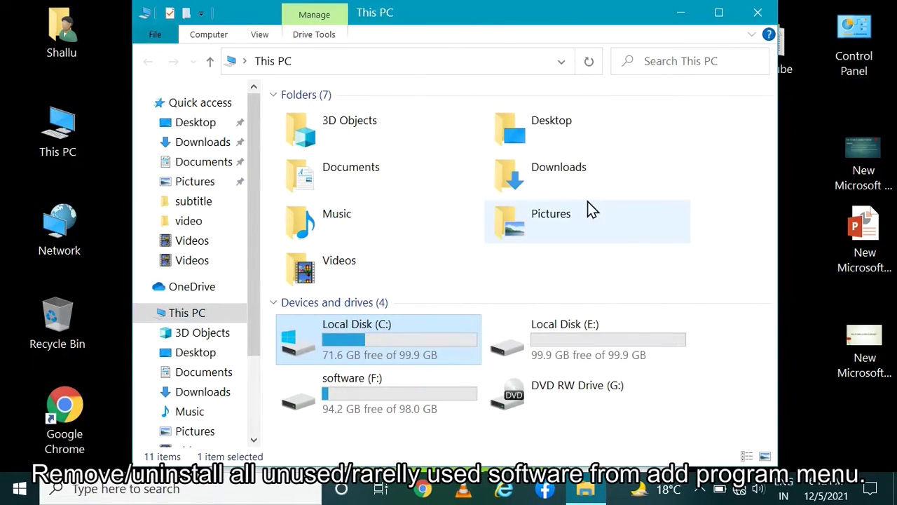